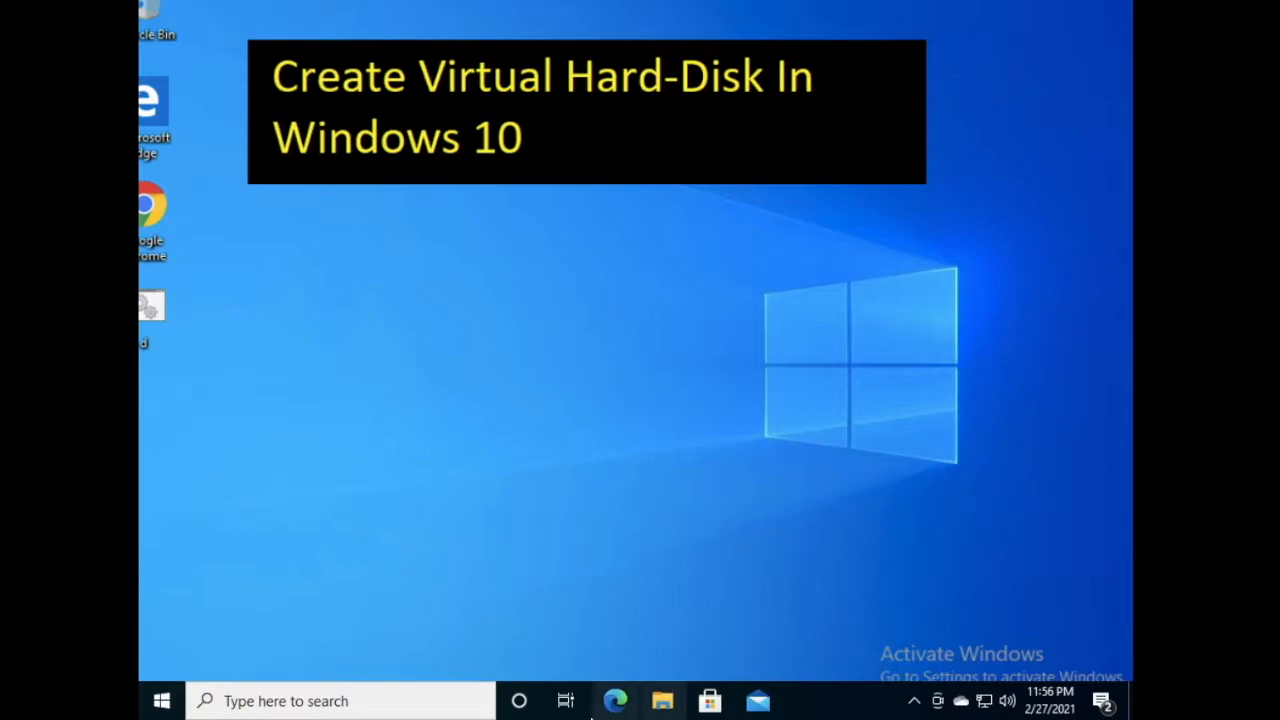
- Find the hard disk partition tool with the system search and open Disk Management
{"action": "left_click", "coordinate": [437, 701]}
{"action": "type", "text": "disk"}
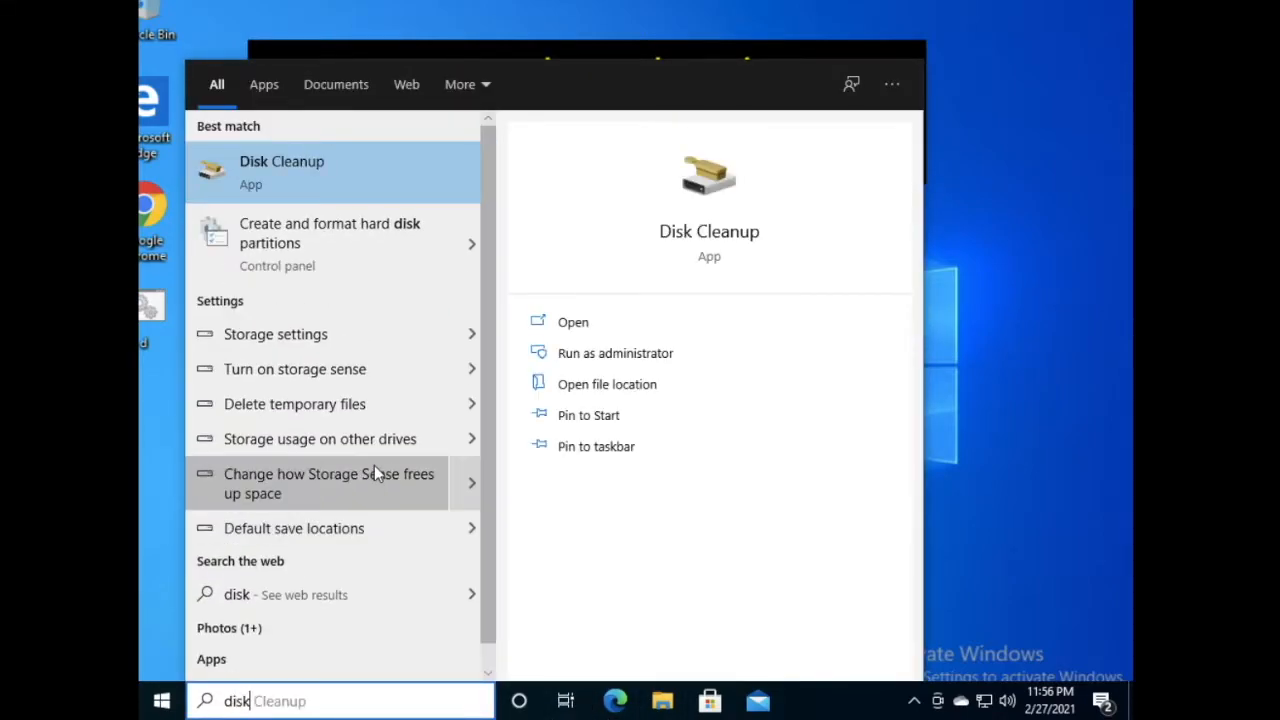
{"action": "type", "text": " mana"}
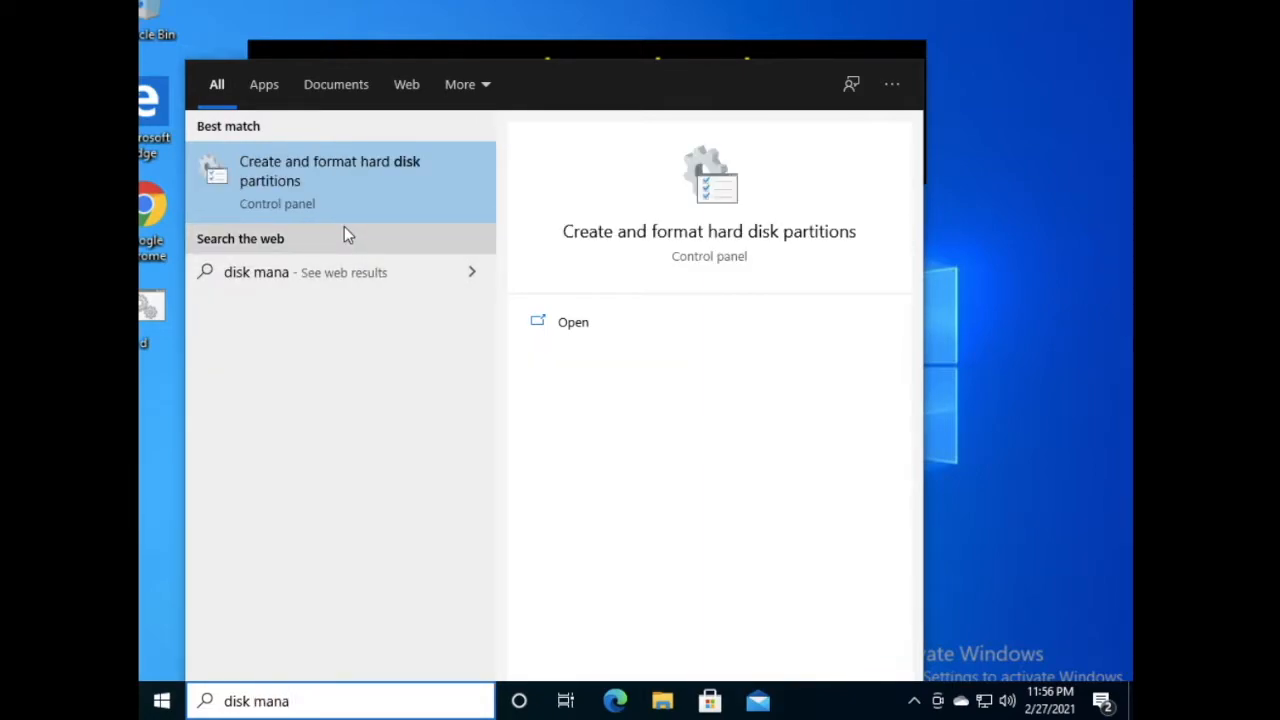
{"action": "left_click", "coordinate": [390, 176]}
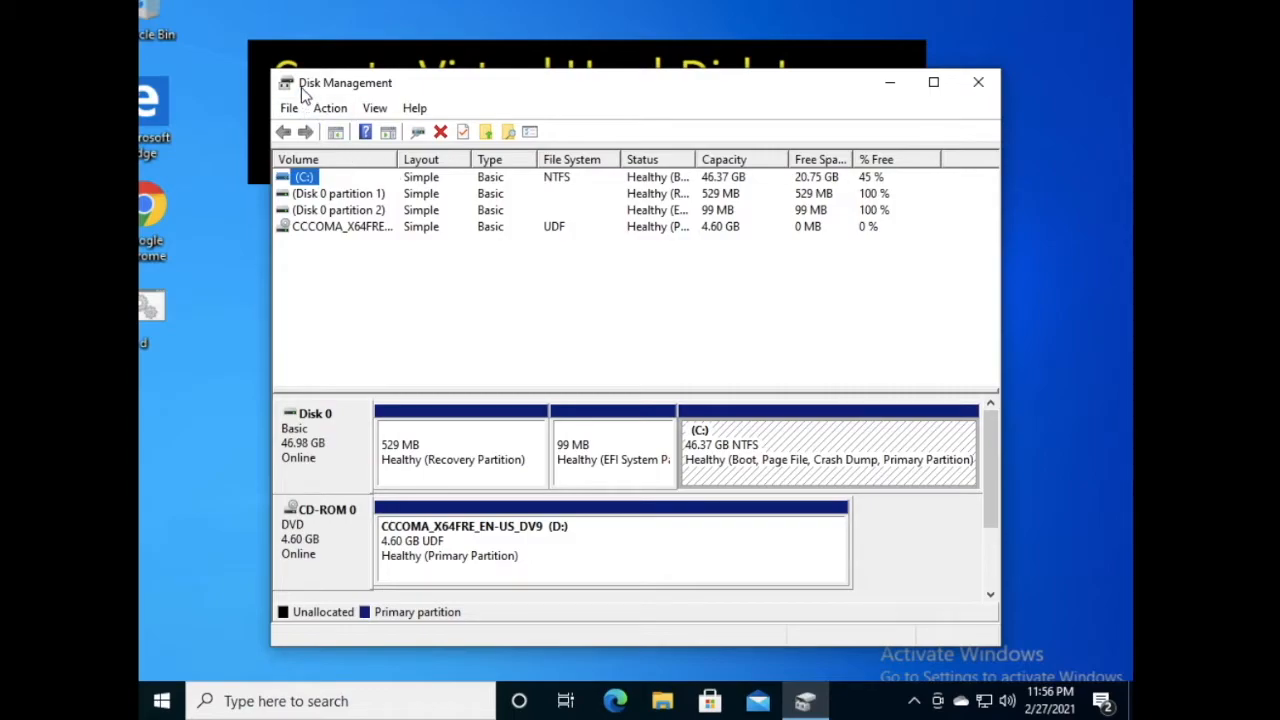
{"action": "mouse_move", "coordinate": [301, 87]}
{"action": "left_mouse_down"}
{"action": "mouse_move", "coordinate": [384, 93]}
{"action": "mouse_move", "coordinate": [289, 83]}
{"action": "left_mouse_up"}
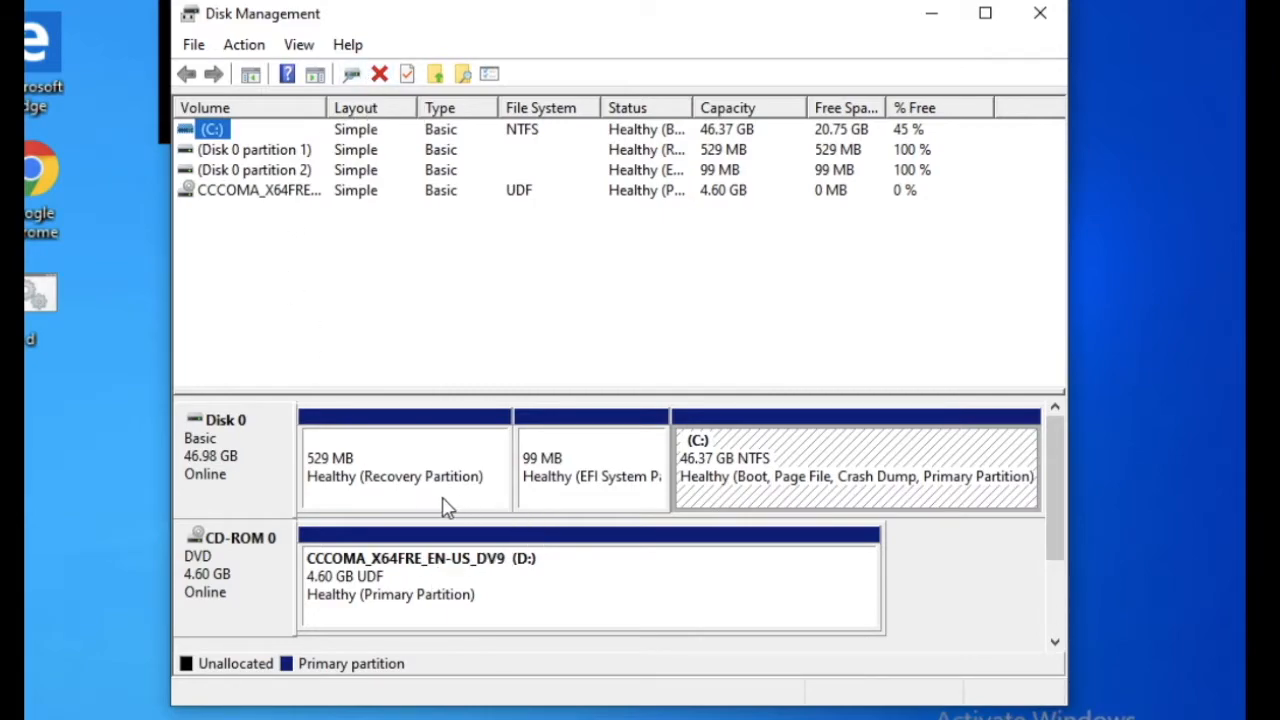
{"action": "left_click", "coordinate": [243, 470]}
{"action": "left_click", "coordinate": [239, 550]}
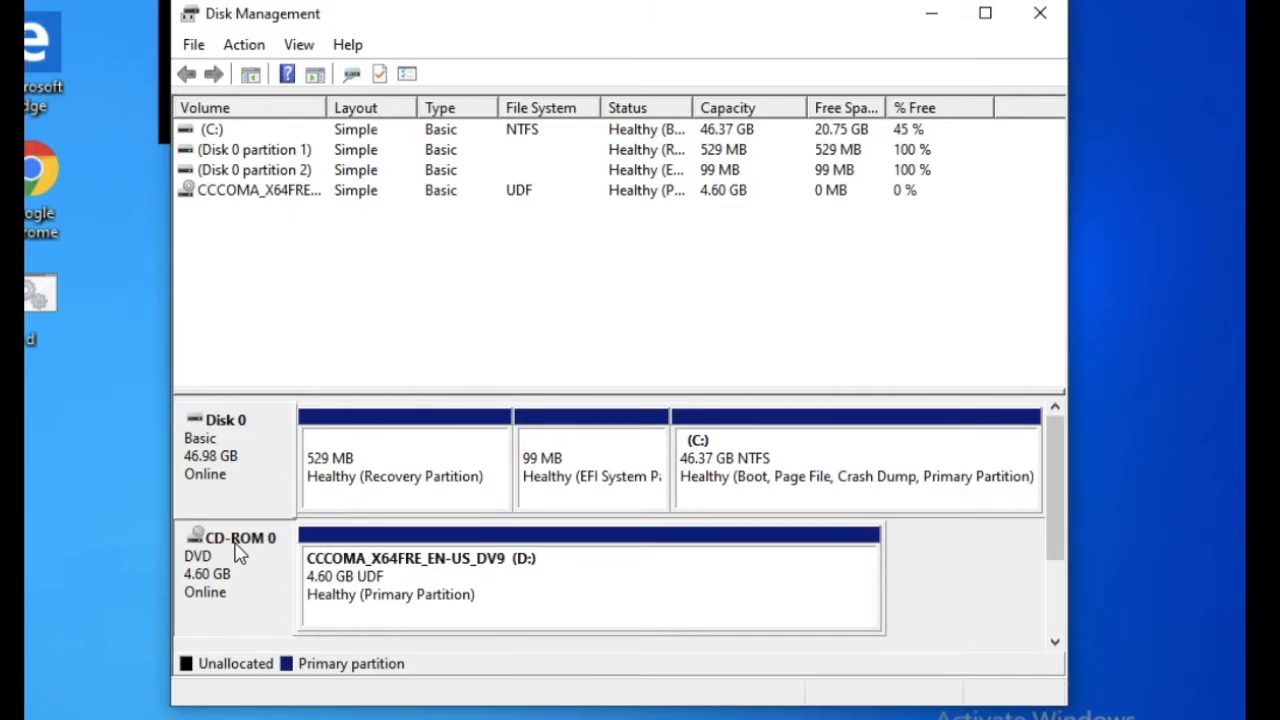
- Start creating a virtual hard disk and set its location to a file named technet-guide on Local Disk (C:)
{"action": "left_click", "coordinate": [245, 47]}
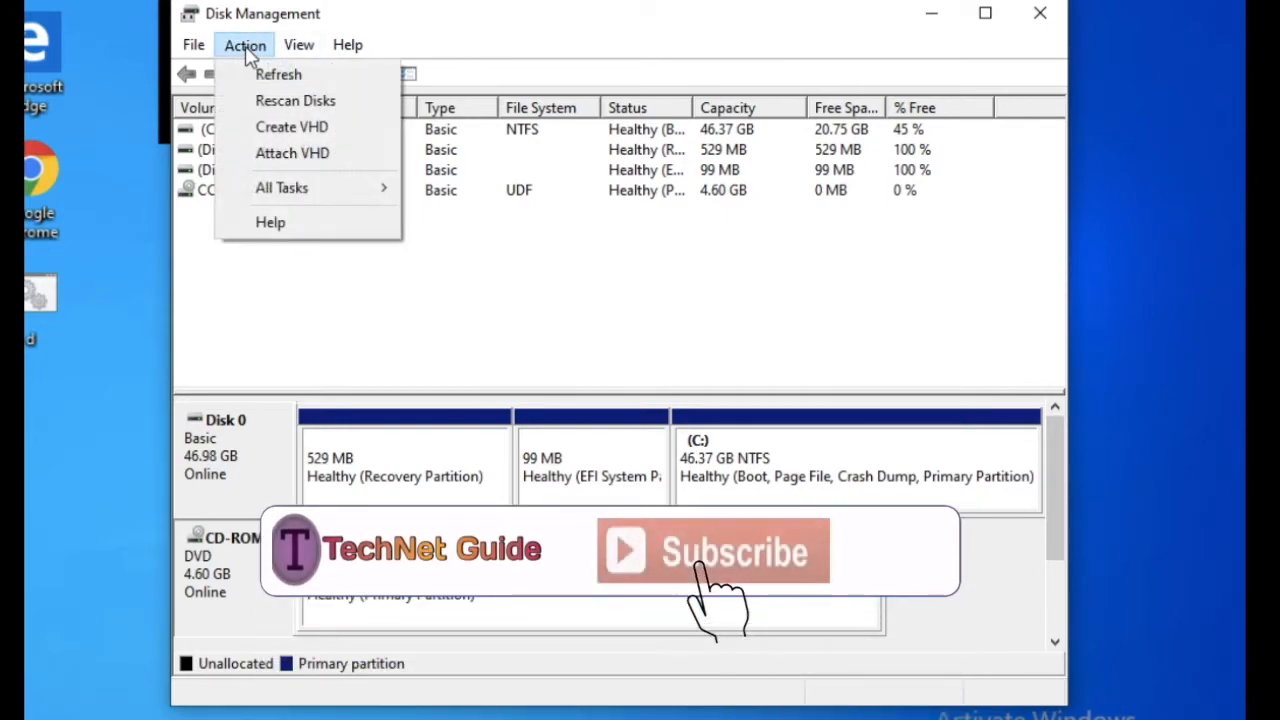
{"action": "left_click", "coordinate": [326, 132]}
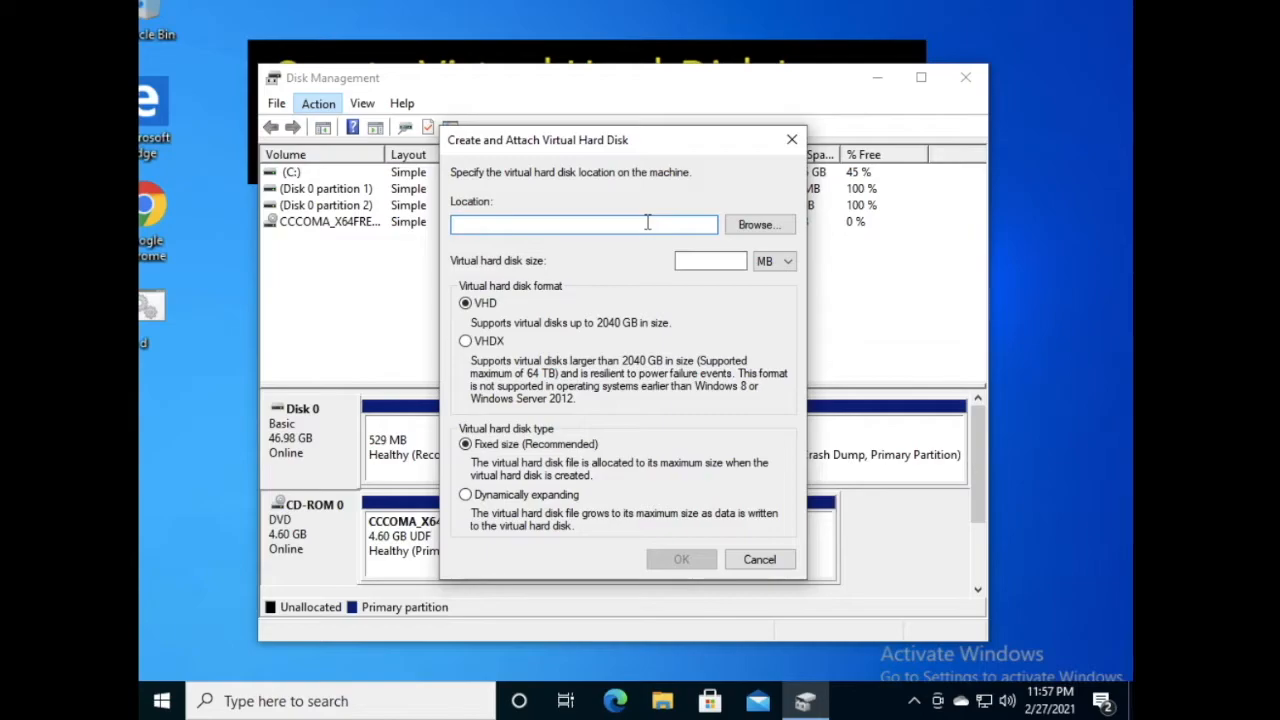
{"action": "left_click", "coordinate": [781, 216]}
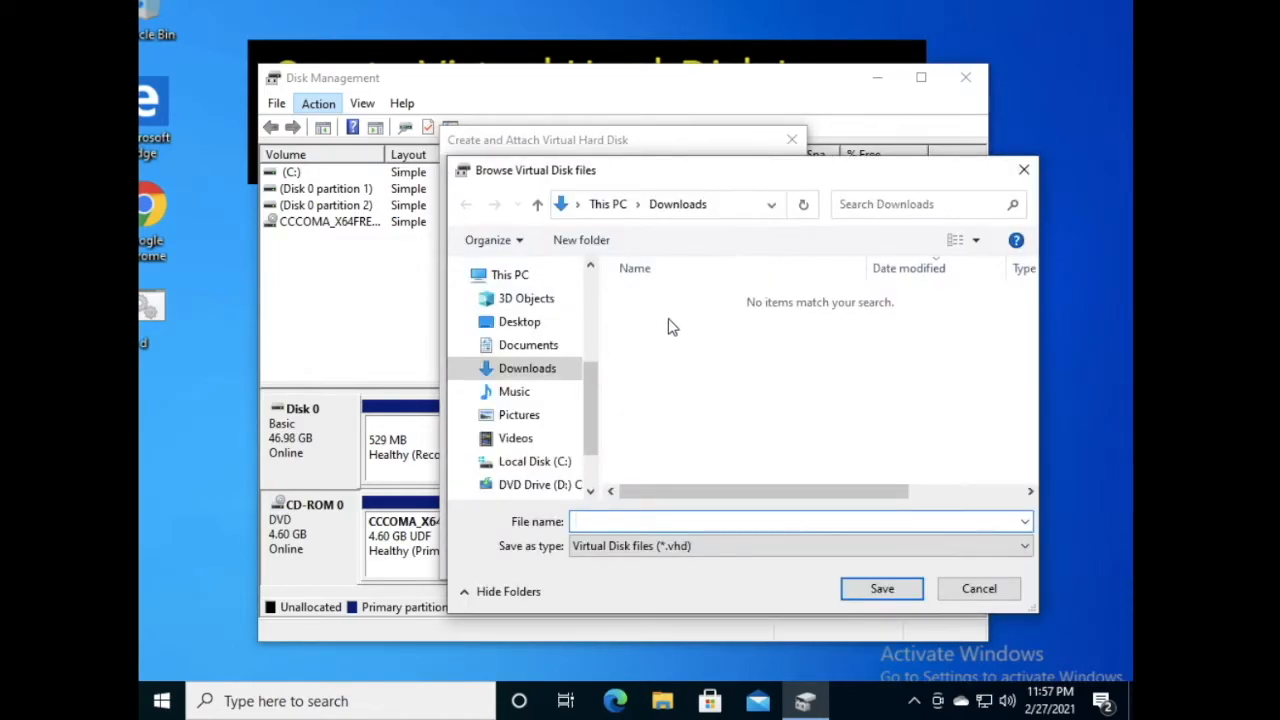
{"action": "left_click", "coordinate": [555, 461]}
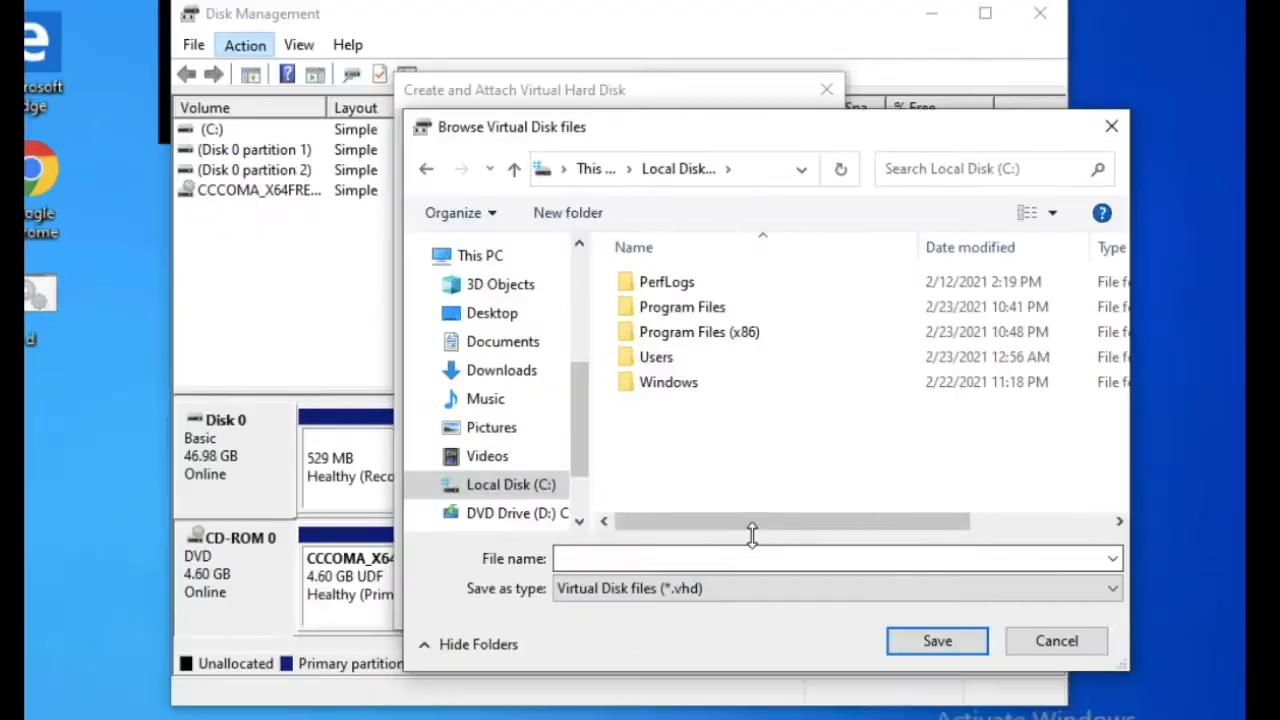
{"action": "left_click", "coordinate": [735, 520]}
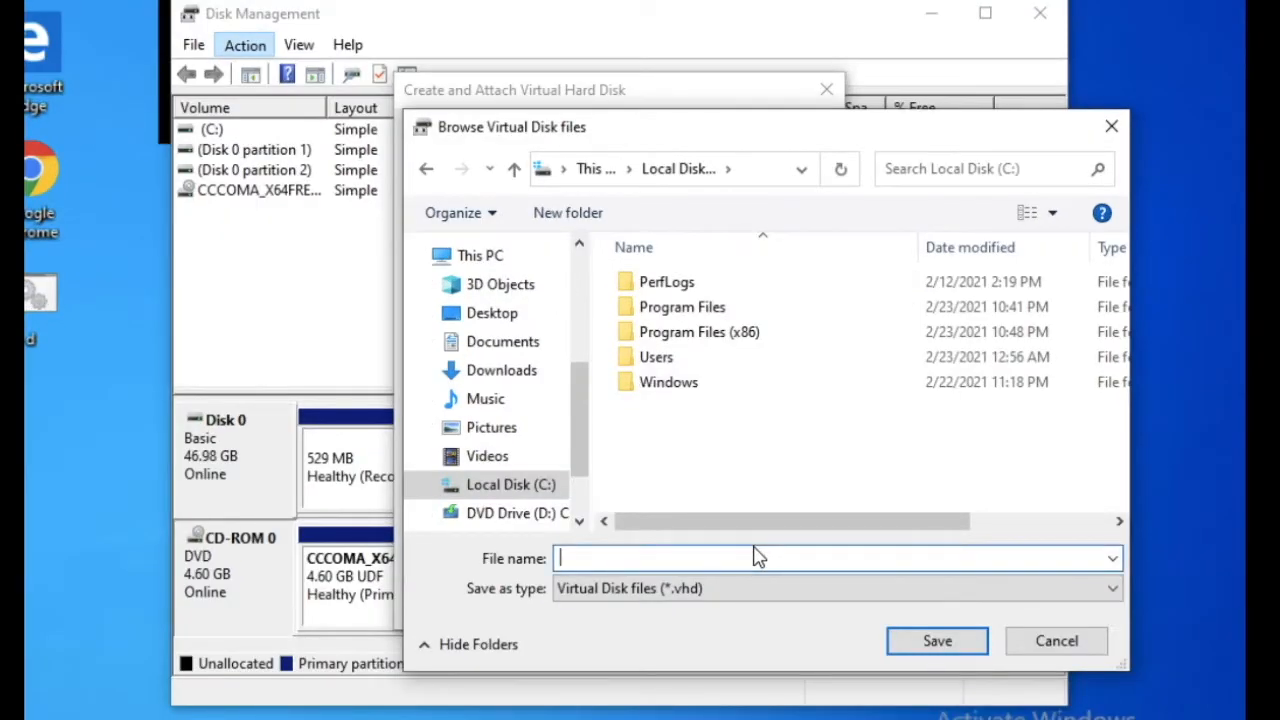
{"action": "type", "text": "technetguide"}
{"action": "key", "text": "BackSpace"}
{"action": "key", "text": "BackSpace"}
{"action": "key", "text": "BackSpace"}
{"action": "key", "text": "BackSpace"}
{"action": "key", "text": "BackSpace"}
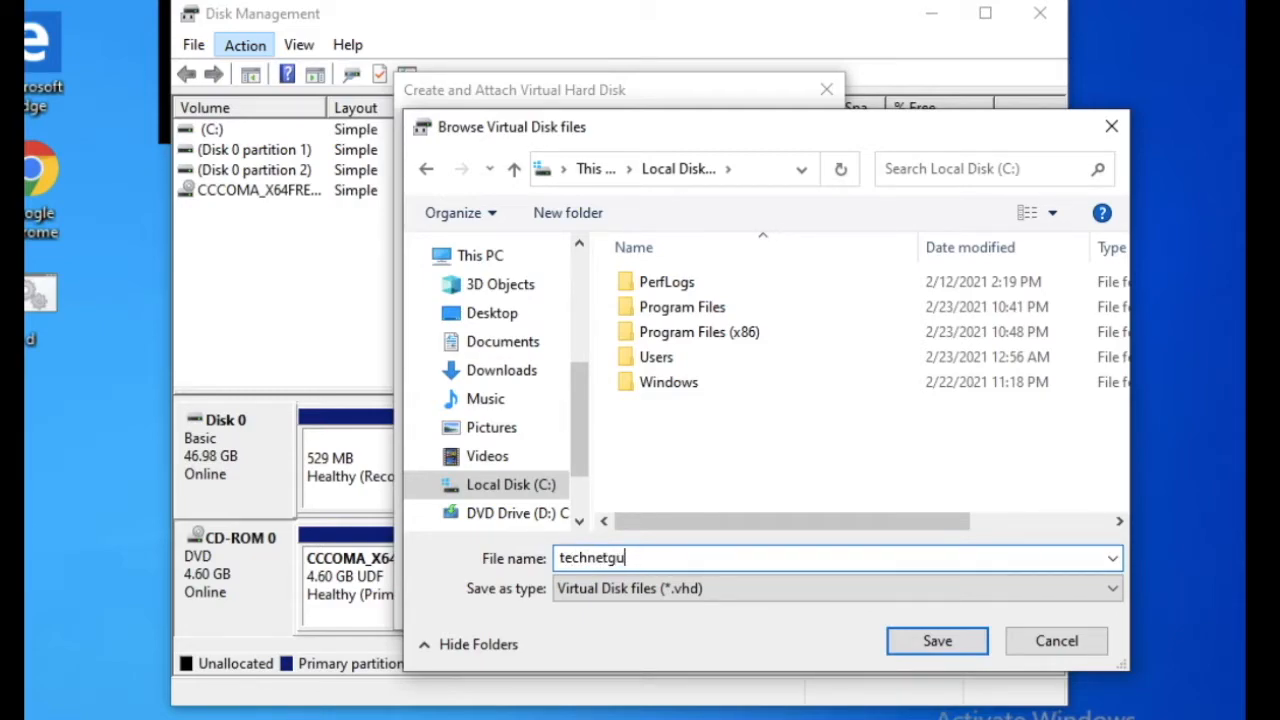
{"action": "type", "text": "-guide"}
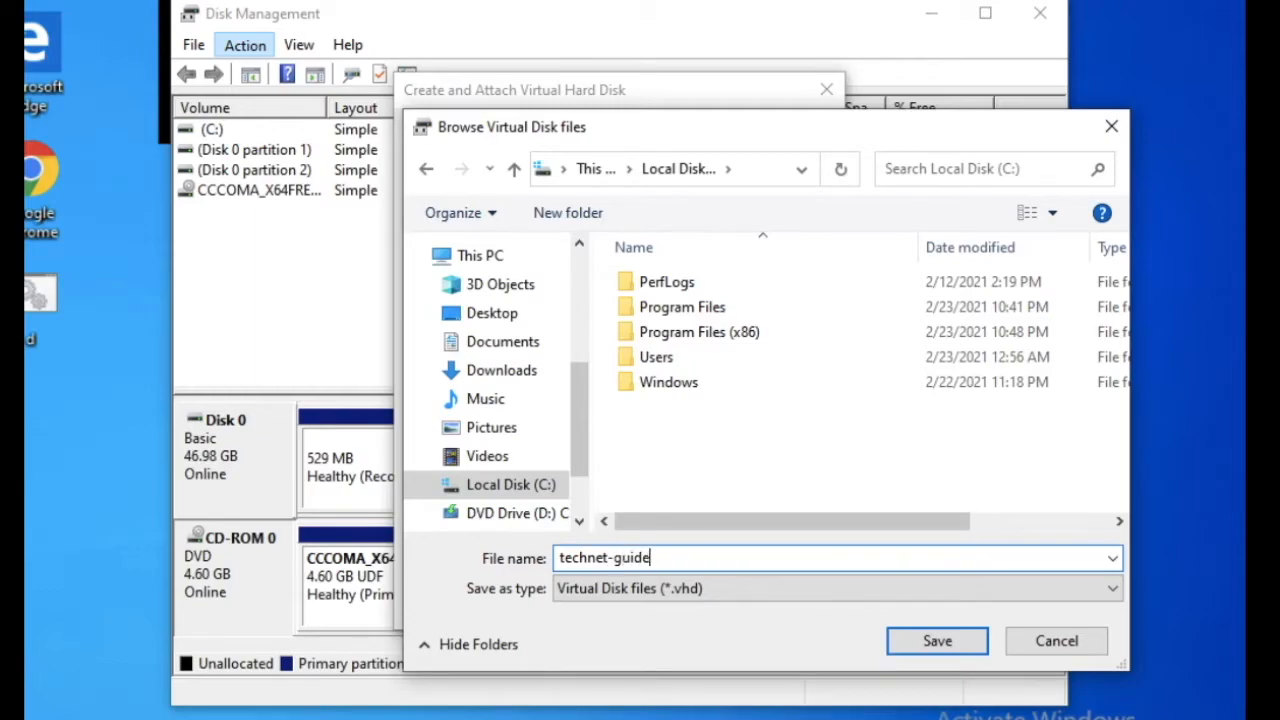
{"action": "left_click", "coordinate": [910, 643]}
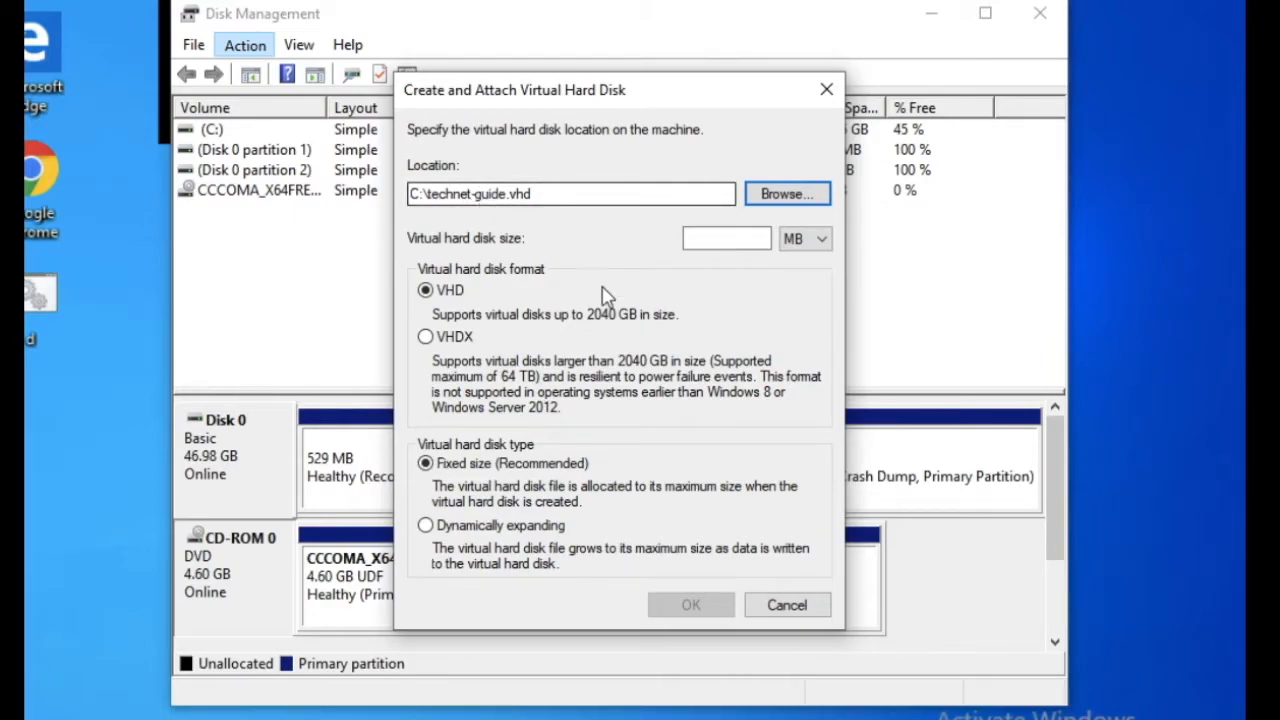
- Set the virtual hard disk size to 2 GB and create it as a fixed-size VHD
{"action": "left_click", "coordinate": [711, 240]}
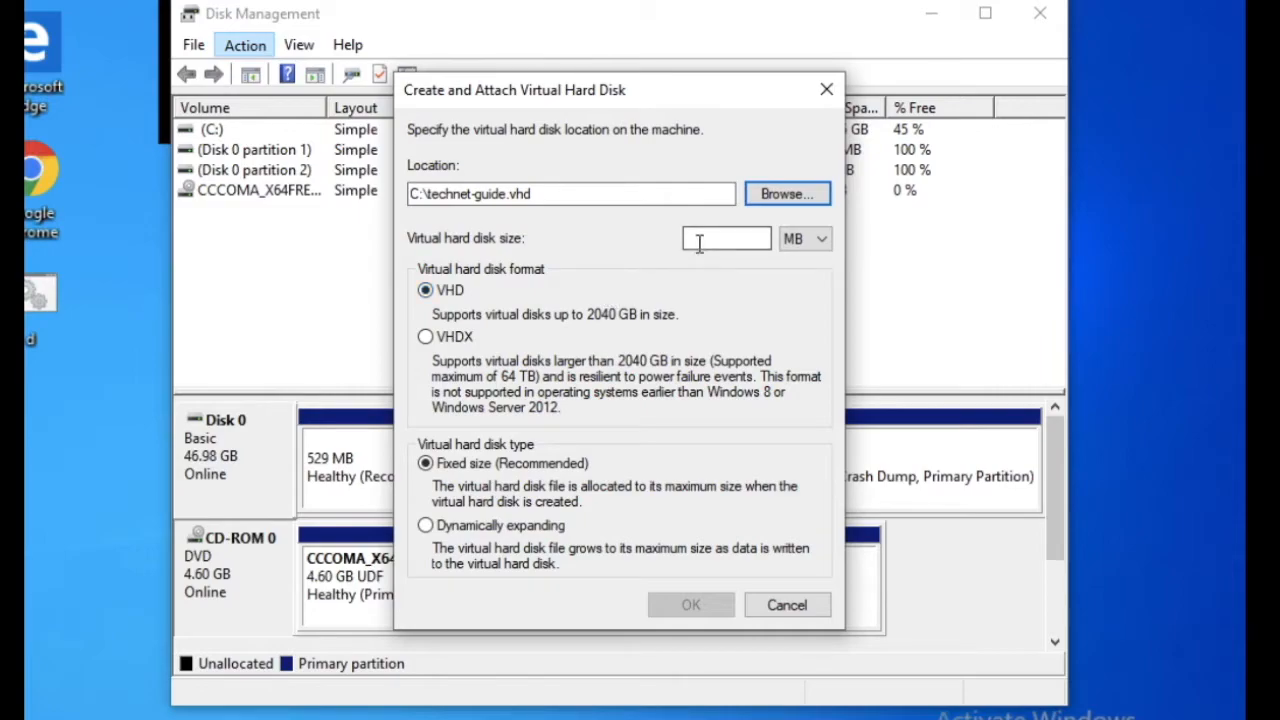
{"action": "left_click", "coordinate": [808, 240]}
{"action": "left_click", "coordinate": [791, 260]}
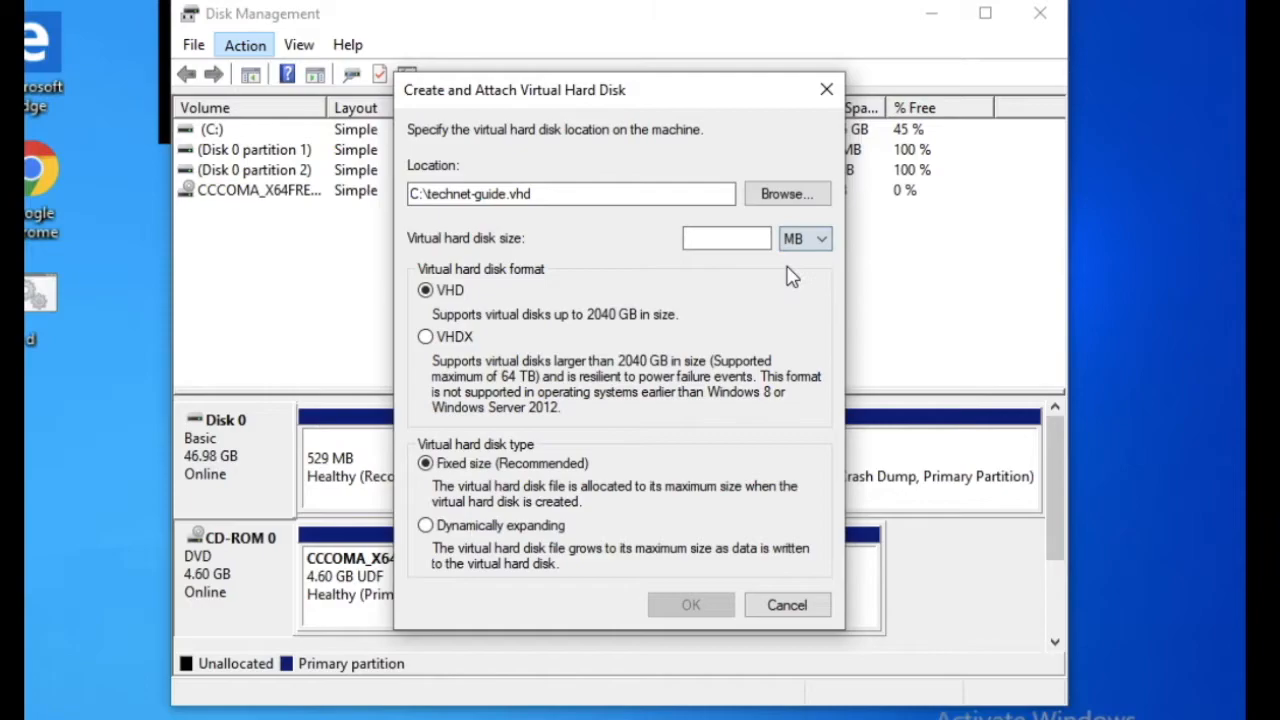
{"action": "left_click", "coordinate": [800, 242]}
{"action": "left_click", "coordinate": [808, 272]}
{"action": "left_click", "coordinate": [734, 234]}
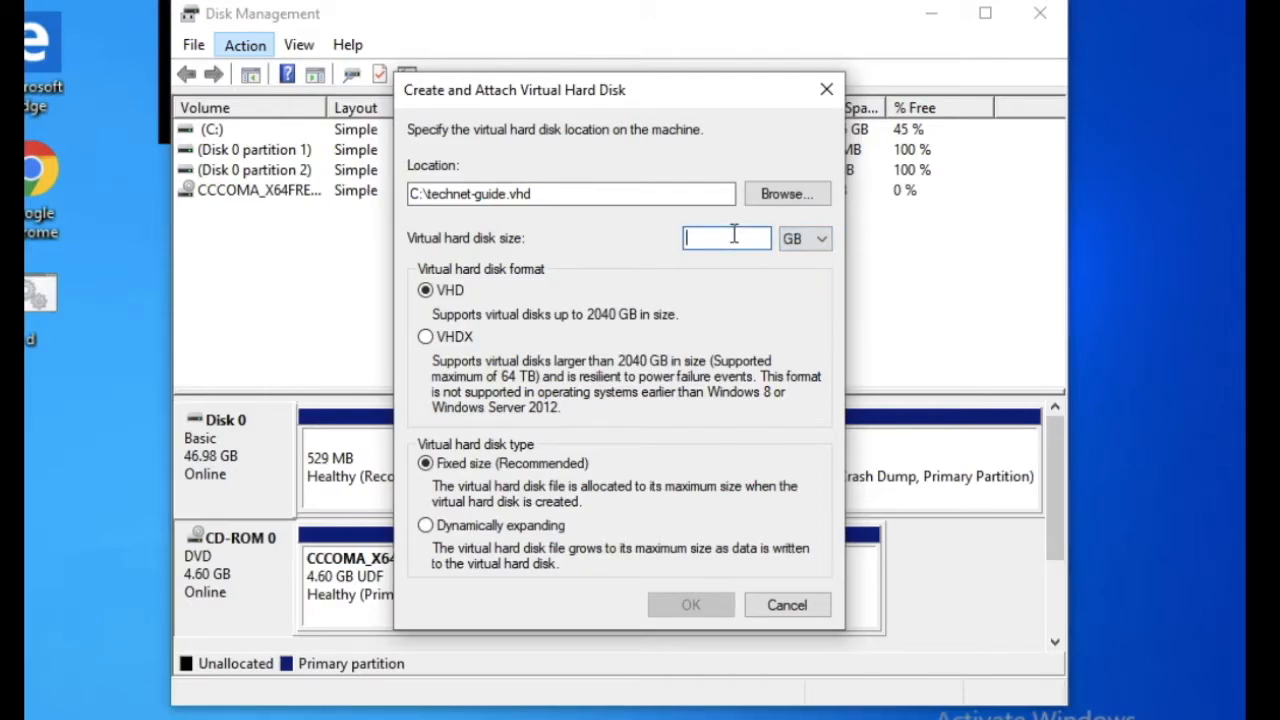
{"action": "type", "text": "2"}
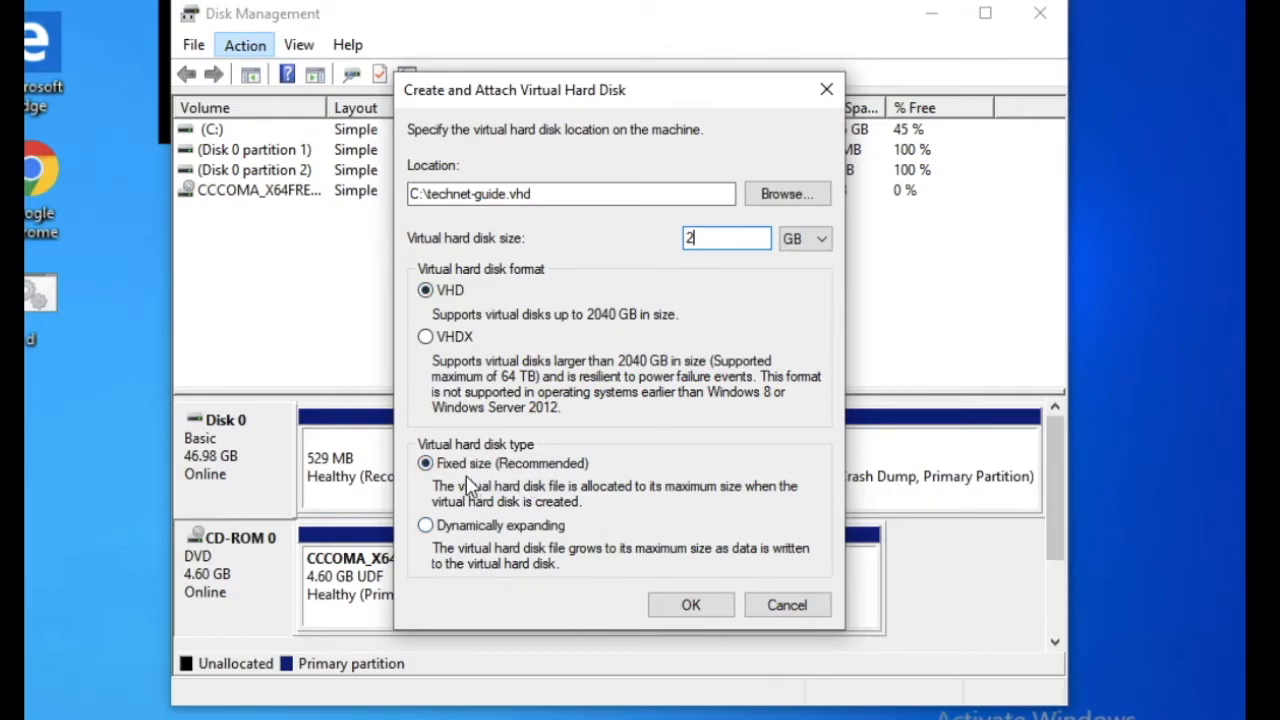
{"action": "left_click", "coordinate": [691, 604]}
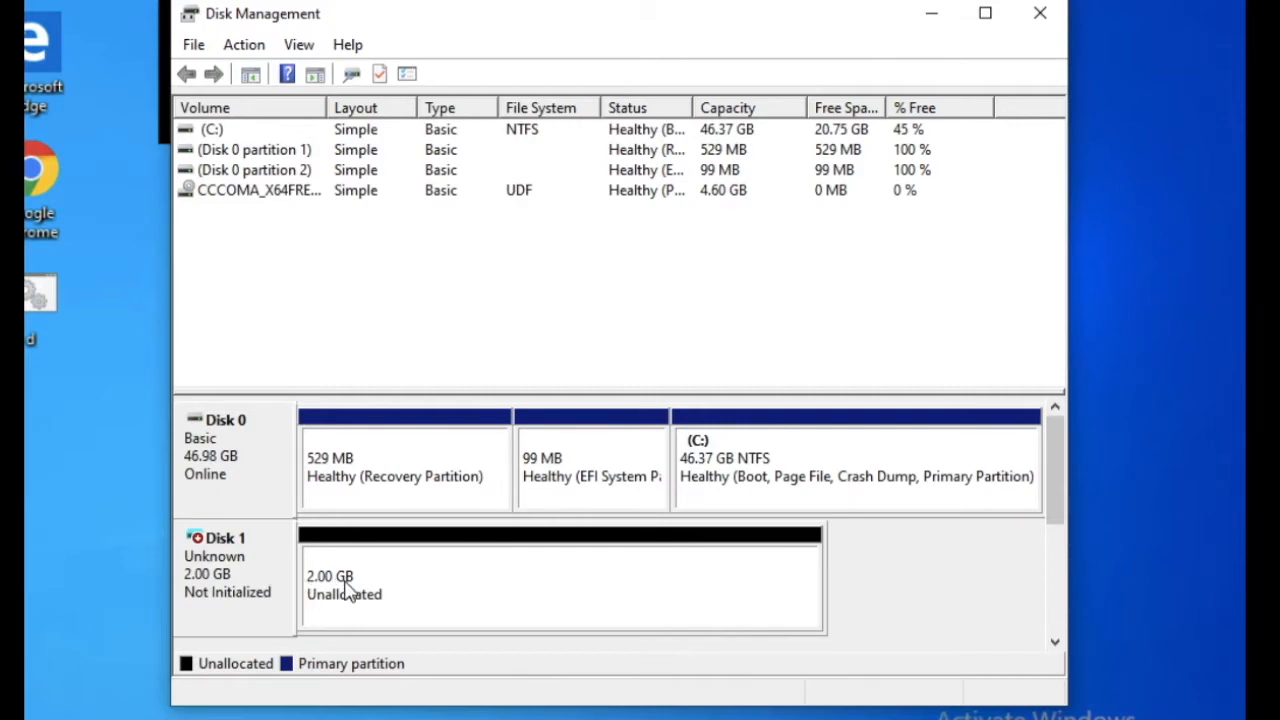
- Initialize Disk 1 with the MBR (Master Boot Record) partition style
{"action": "left_click", "coordinate": [393, 603]}
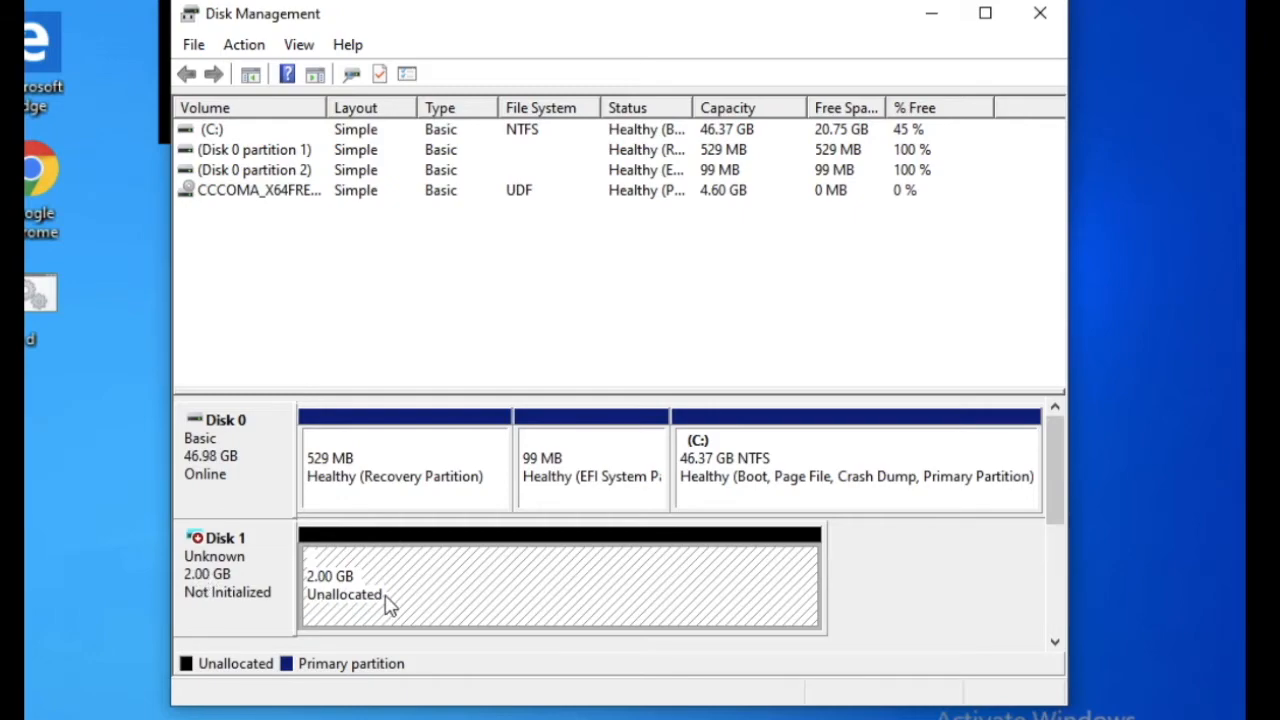
{"action": "right_click", "coordinate": [245, 575]}
{"action": "key", "text": "Escape"}
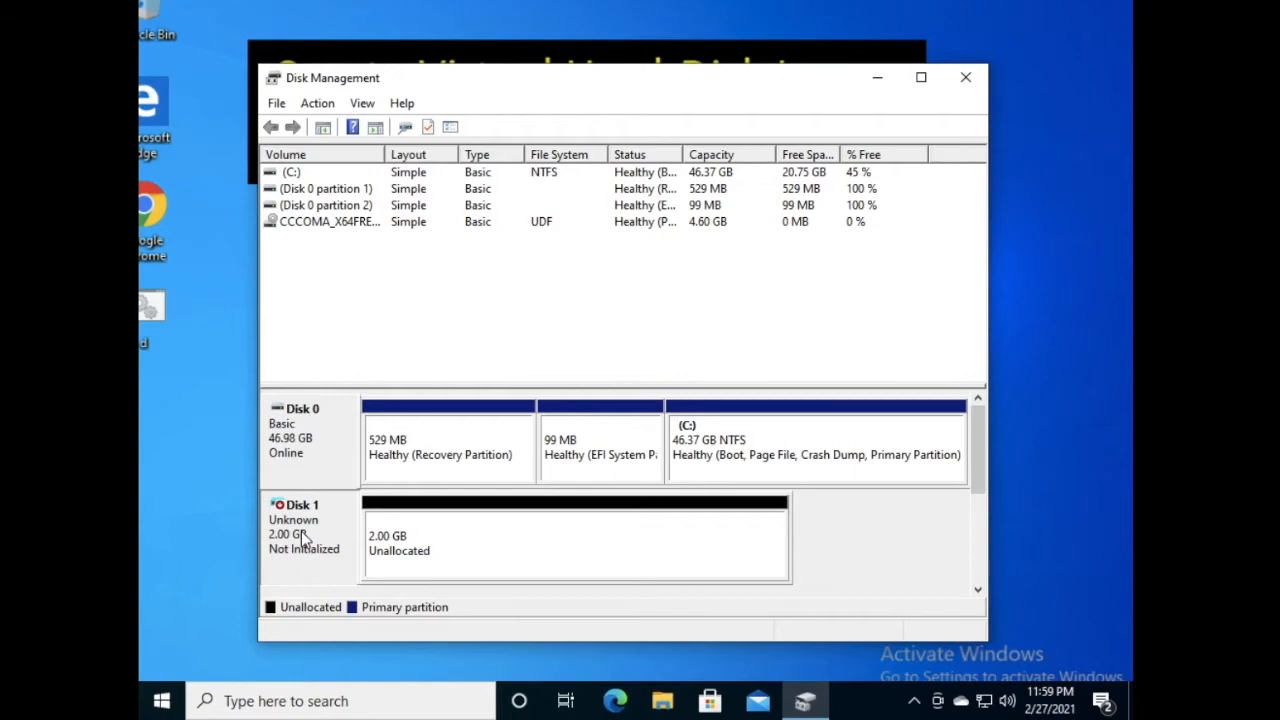
{"action": "right_click", "coordinate": [303, 538]}
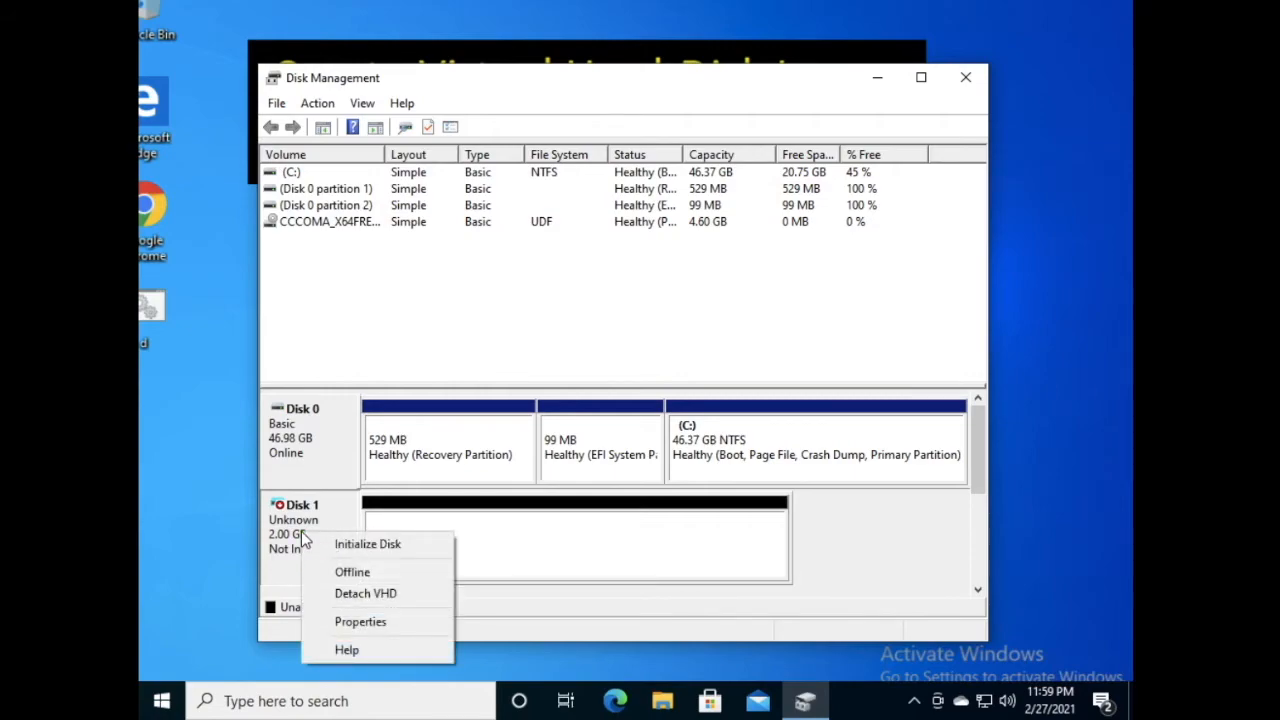
{"action": "left_click", "coordinate": [372, 549]}
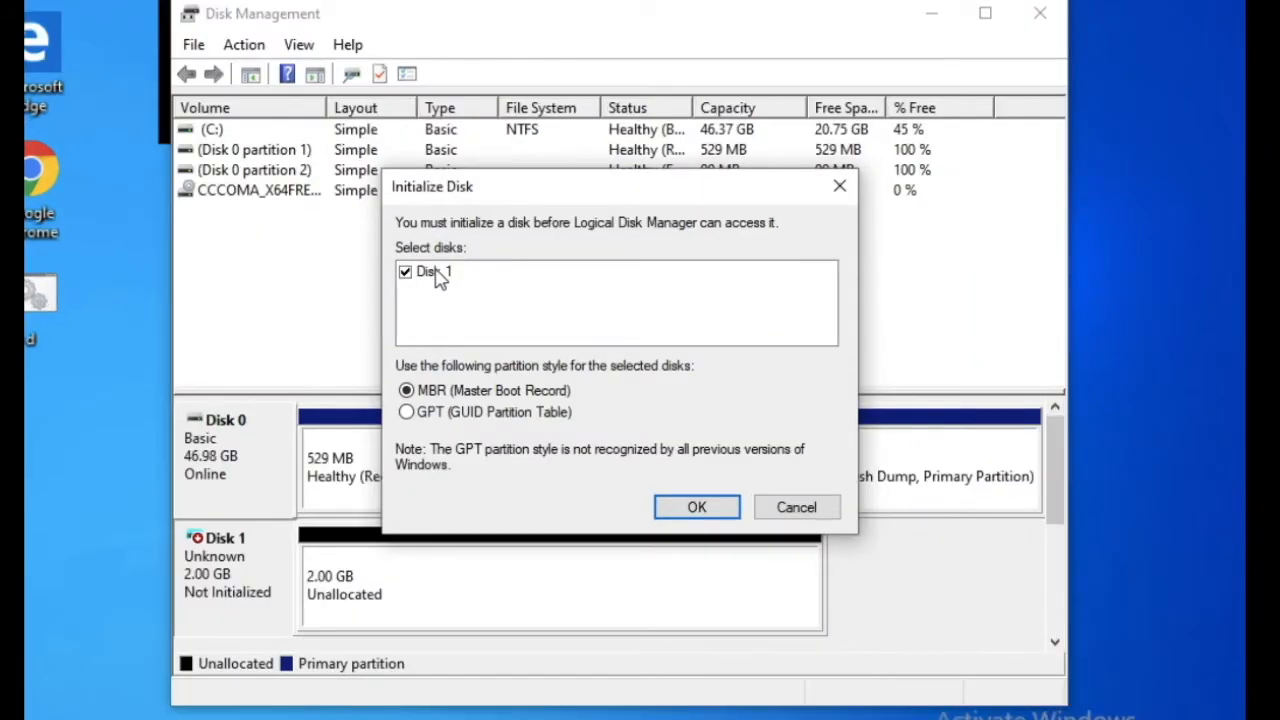
{"action": "left_click", "coordinate": [437, 278]}
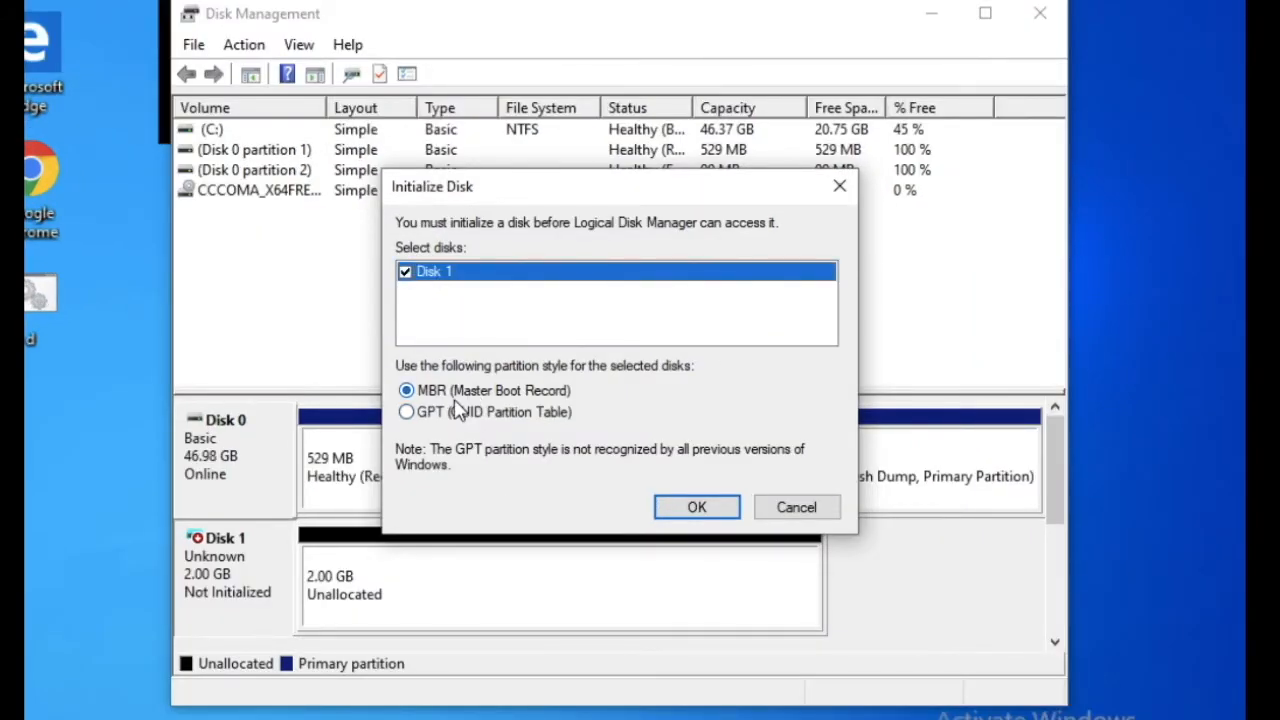
{"action": "left_click", "coordinate": [695, 507]}
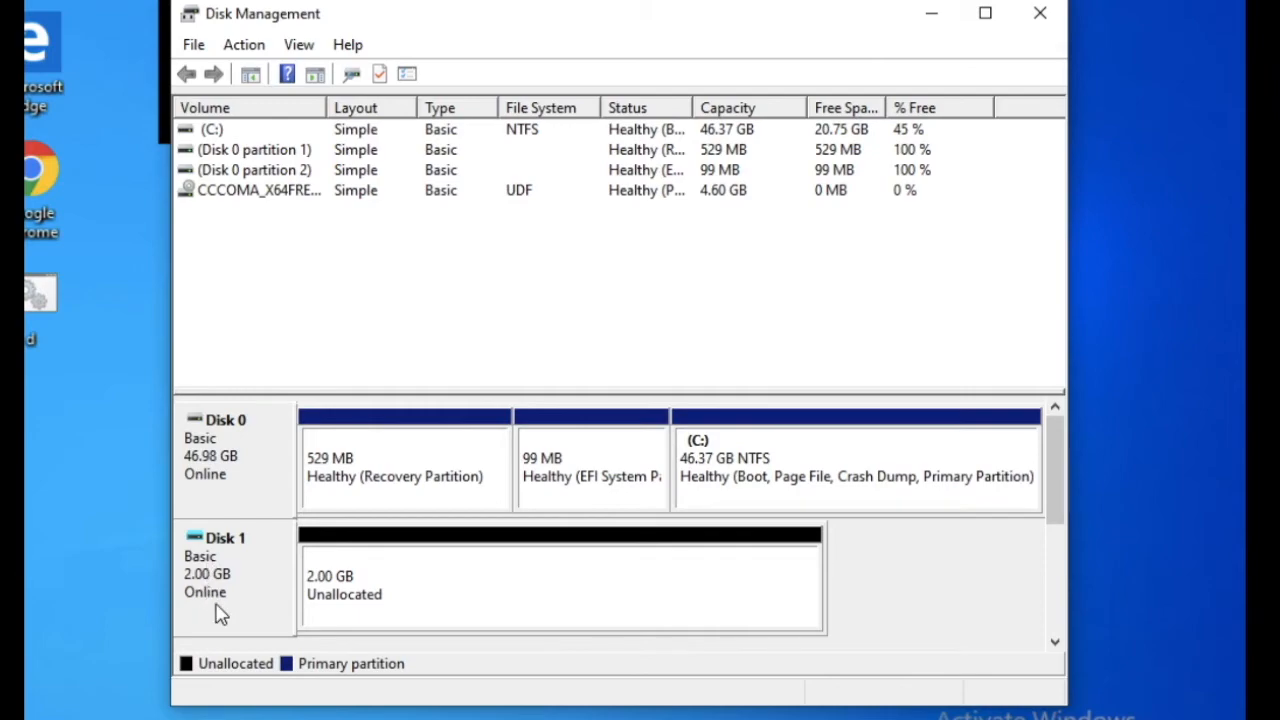
- Start a new simple volume of 2045 MB in Disk 1's unallocated space and assign it drive letter E
{"action": "left_click", "coordinate": [377, 597]}
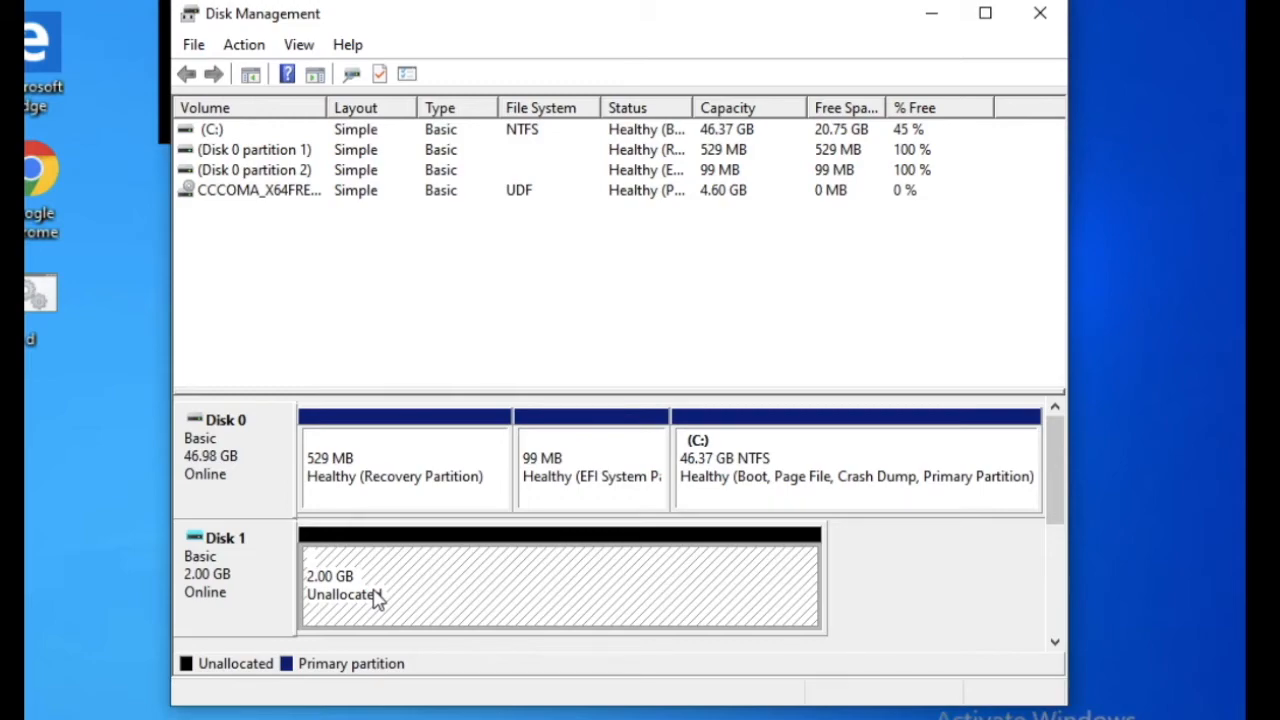
{"action": "right_click", "coordinate": [405, 598]}
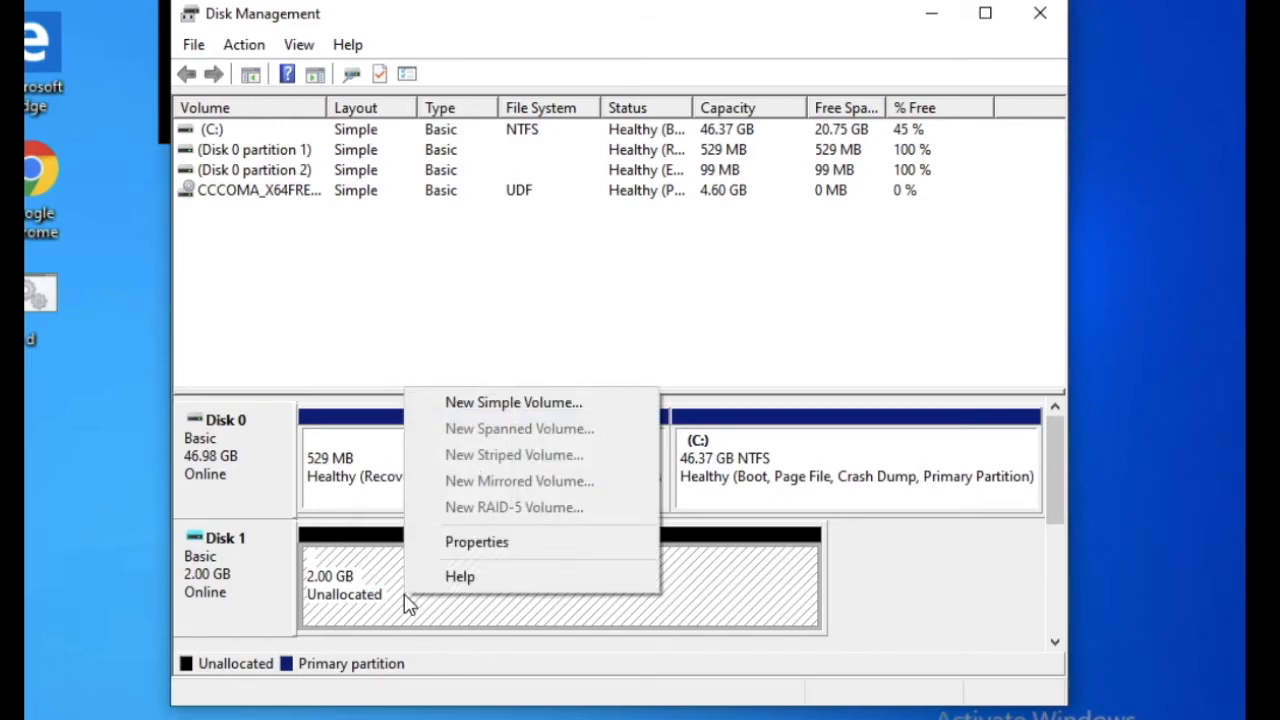
{"action": "left_click", "coordinate": [452, 406]}
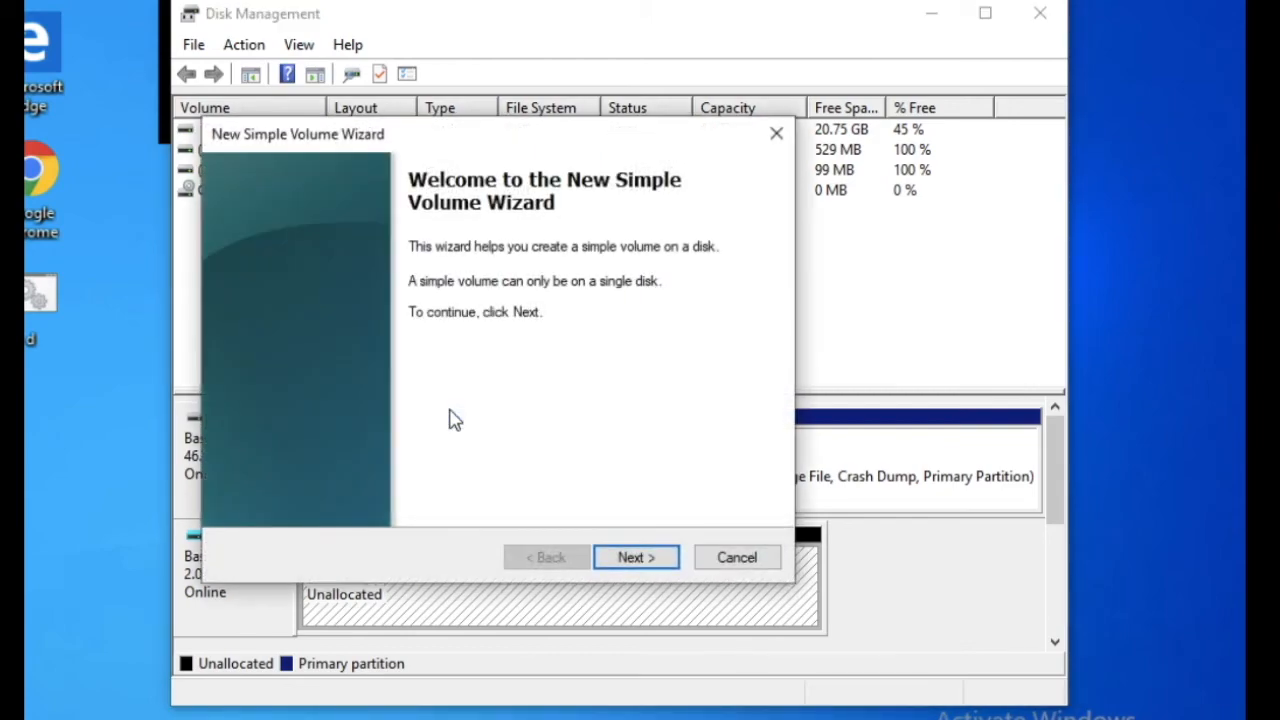
{"action": "left_click", "coordinate": [640, 559]}
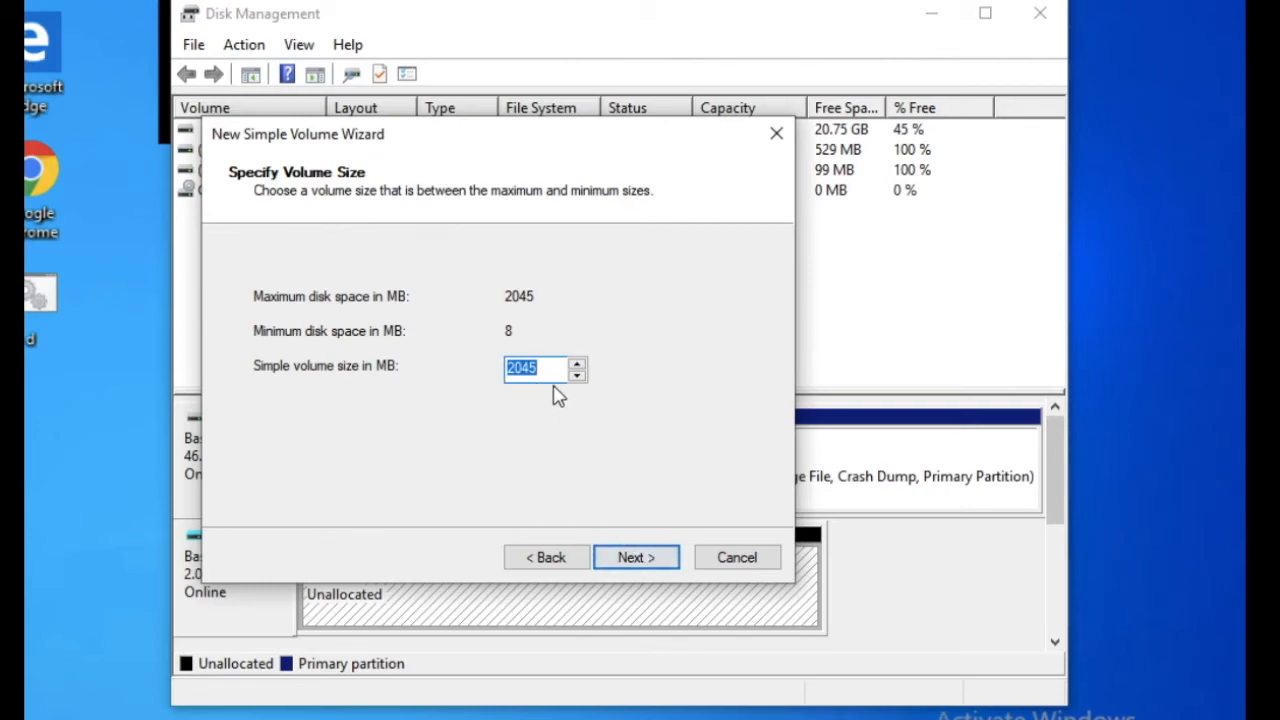
{"action": "left_click", "coordinate": [649, 568]}
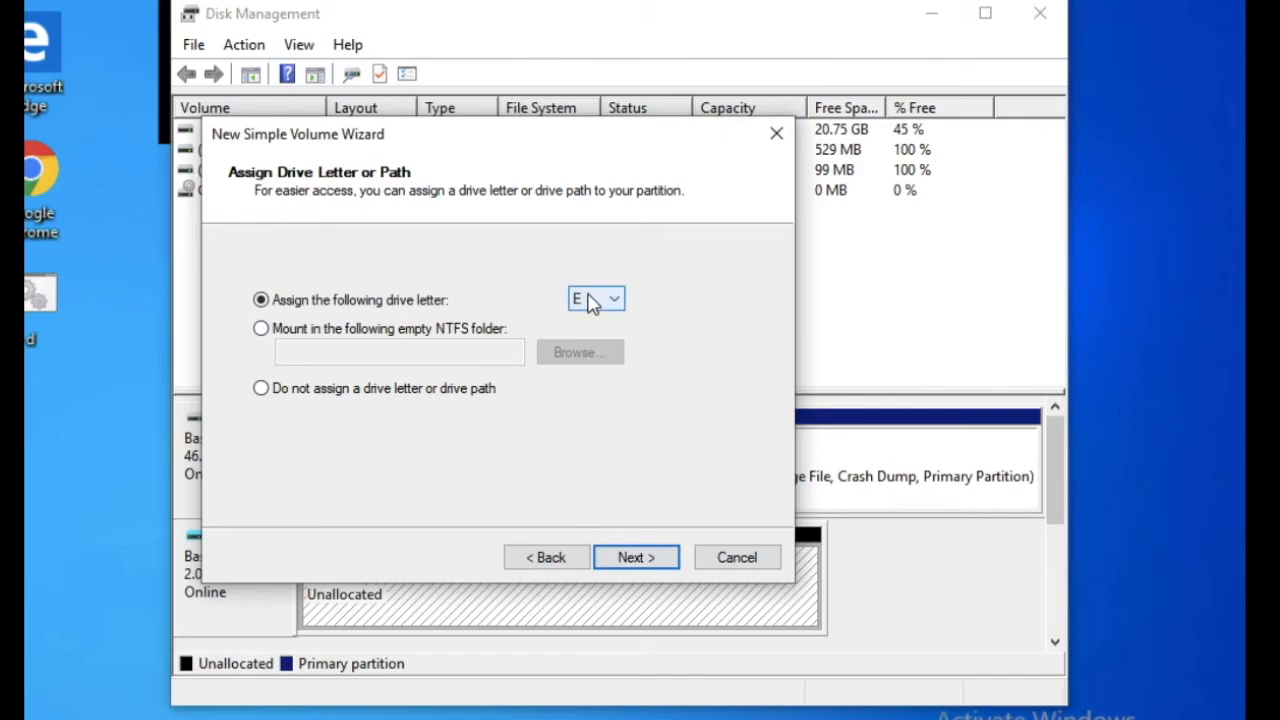
{"action": "left_click", "coordinate": [628, 557]}
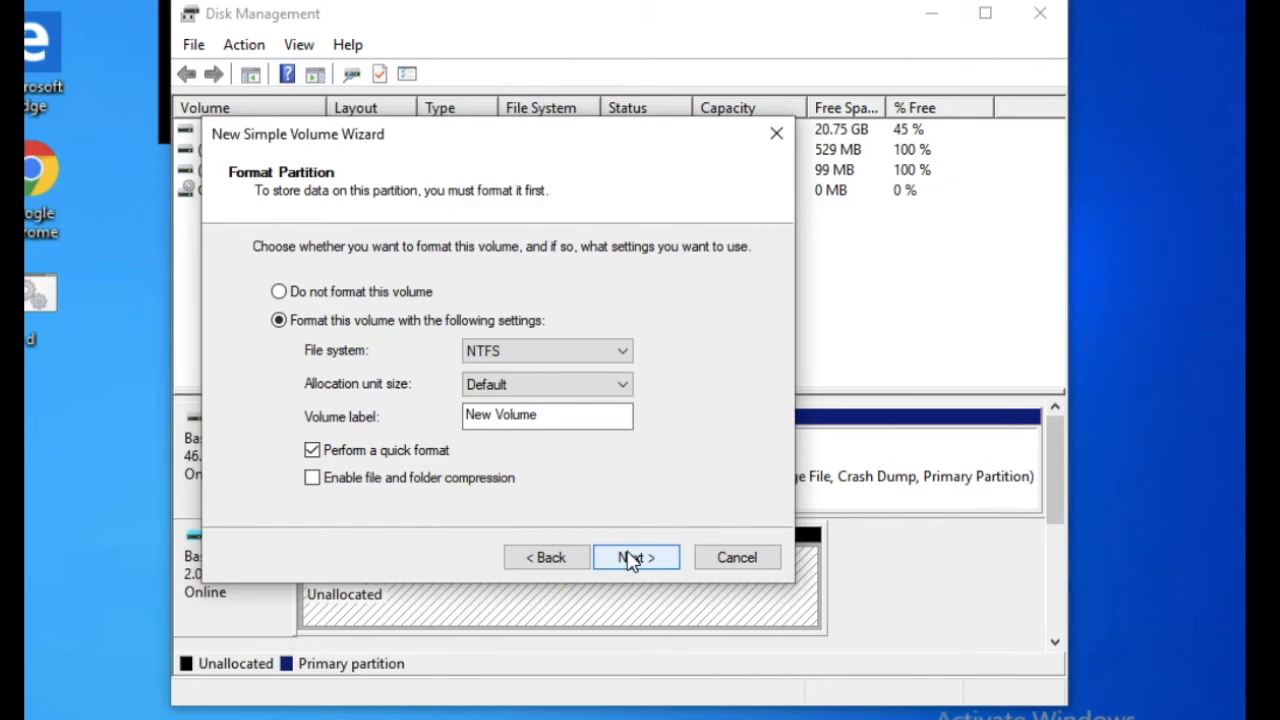
- Quick-format the volume as NTFS with default allocation unit size and label New Volume, and finish creating it
{"action": "left_click", "coordinate": [487, 356]}
{"action": "left_click", "coordinate": [487, 356]}
{"action": "left_click", "coordinate": [613, 557]}
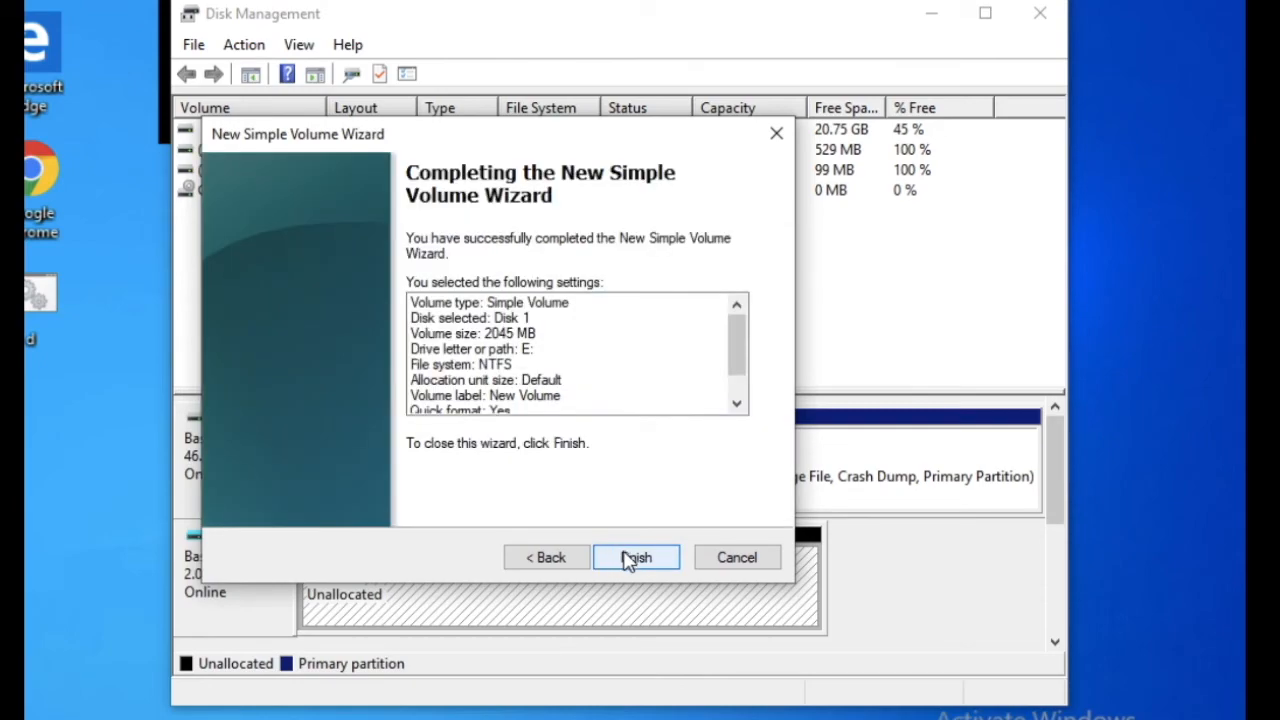
{"action": "left_click", "coordinate": [632, 556]}
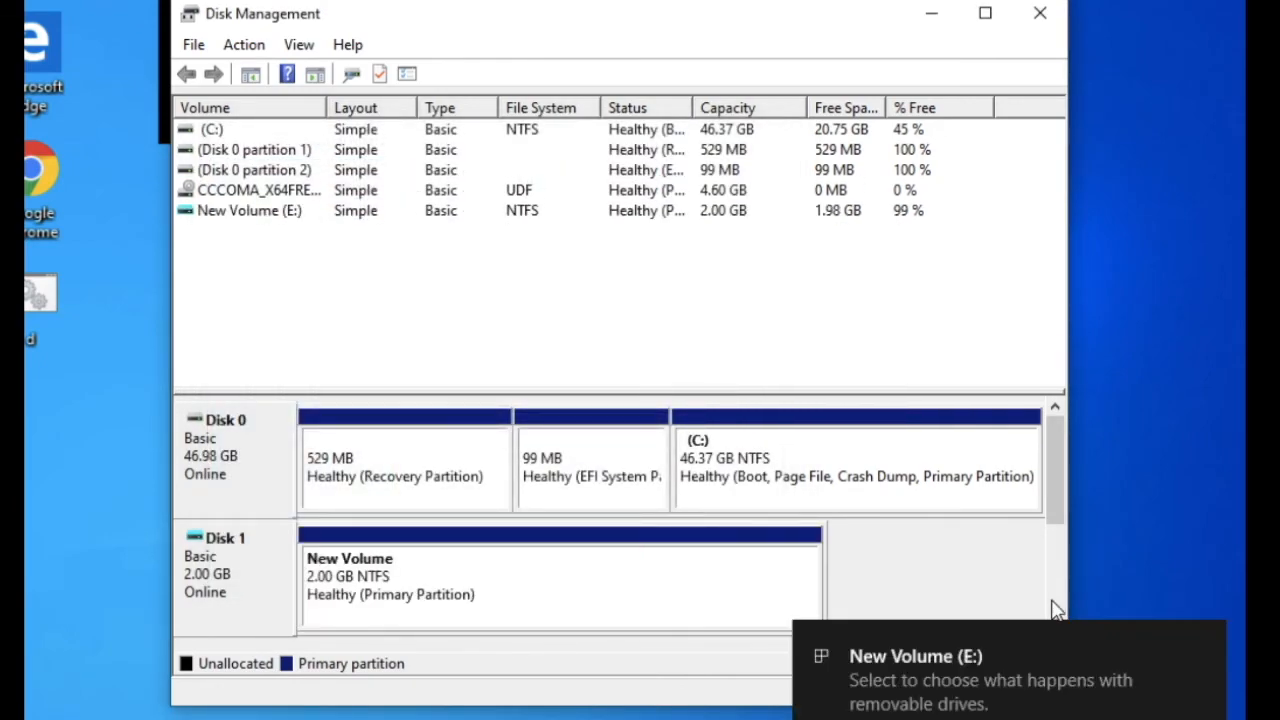
{"action": "left_click", "coordinate": [603, 588]}
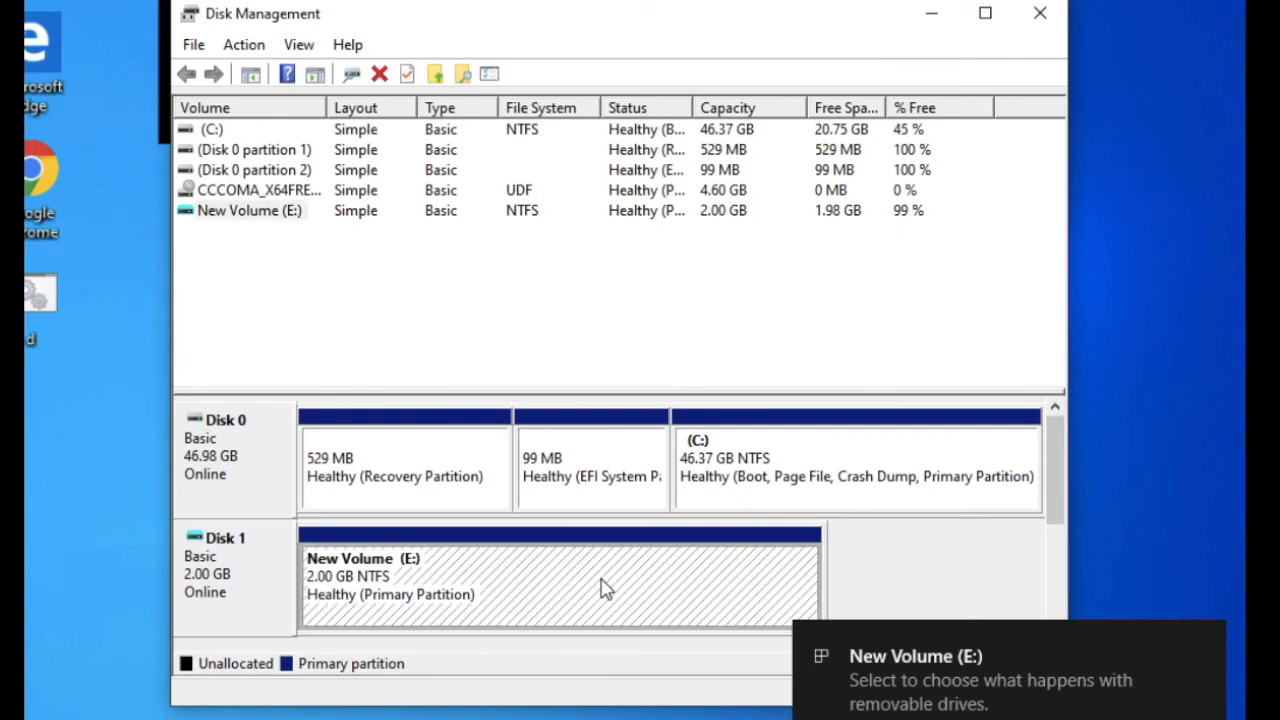